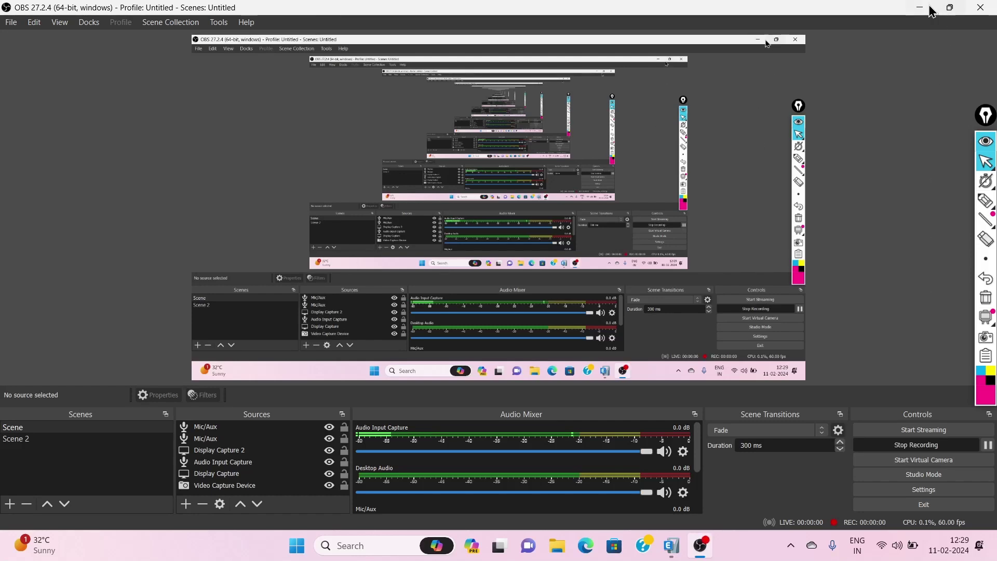
Start the OBS screen recording and bring the ETABS 'SHELL THIN MEMBRANE' model into view.
{"action": "left_click", "coordinate": [920, 8]}
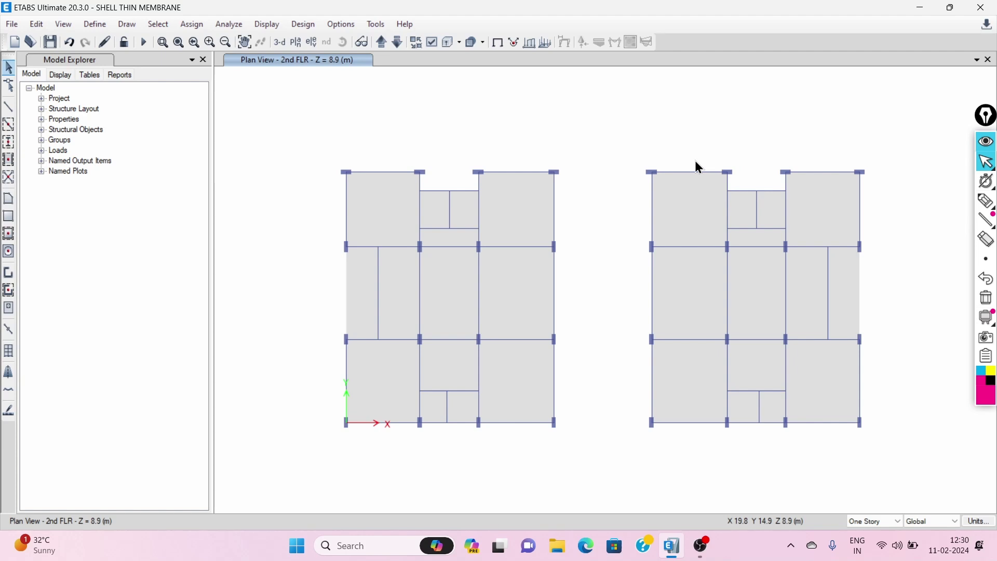
{"action": "middle_click_drag", "start_coordinate": [631, 194], "coordinate": [638, 206]}
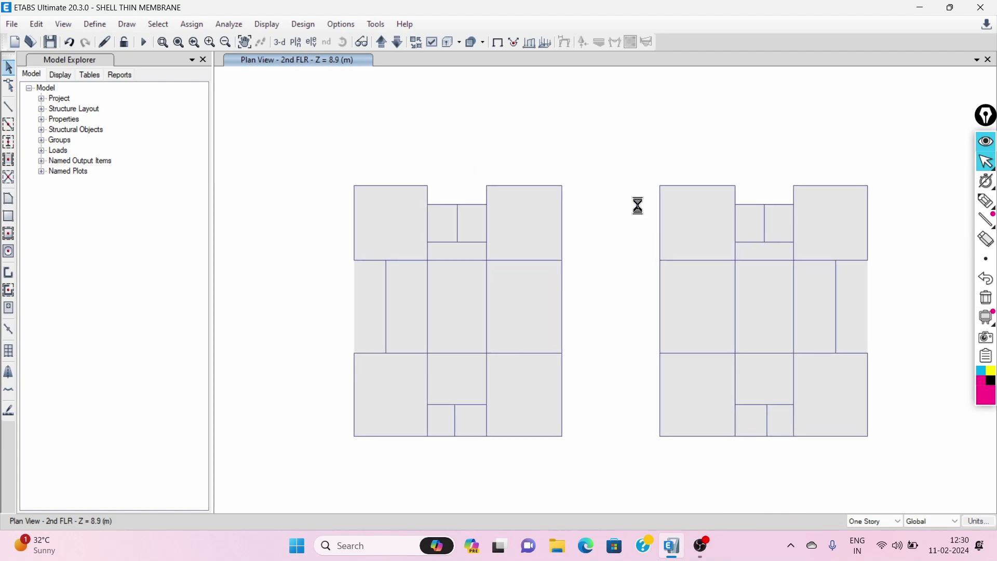
{"action": "left_click", "coordinate": [95, 24]}
{"action": "mouse_move", "coordinate": [203, 61]}
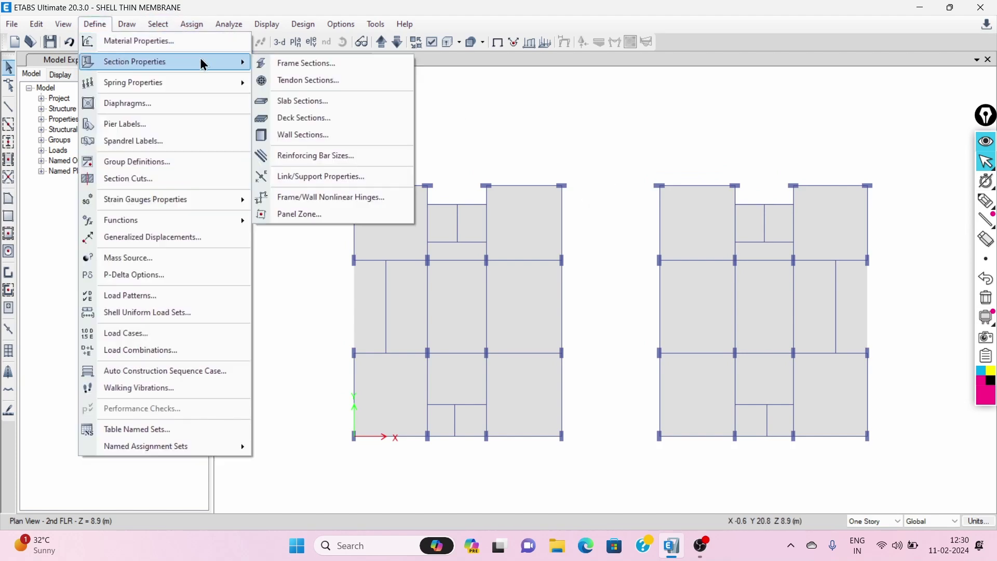
{"action": "left_click", "coordinate": [313, 102]}
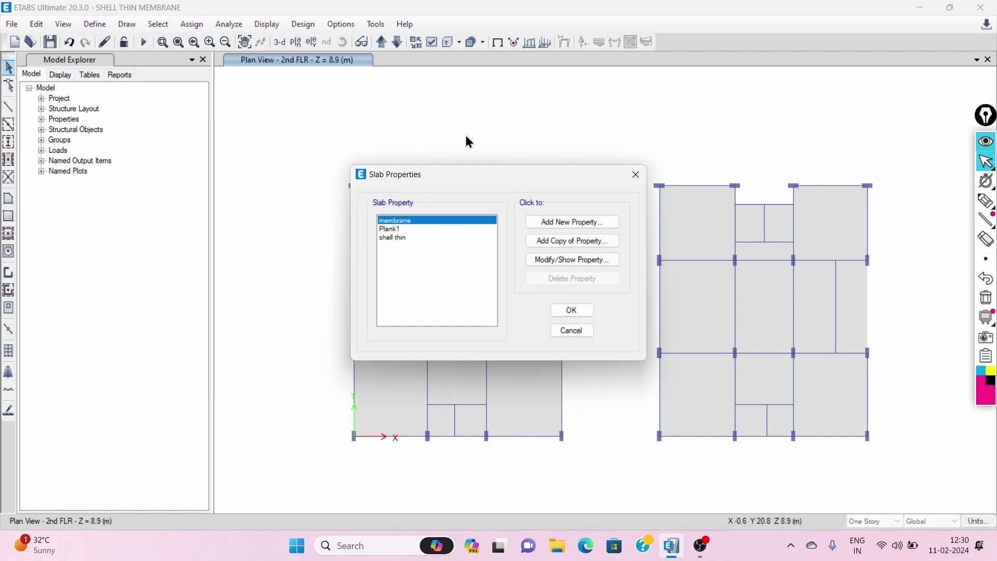
{"action": "left_click", "coordinate": [548, 222]}
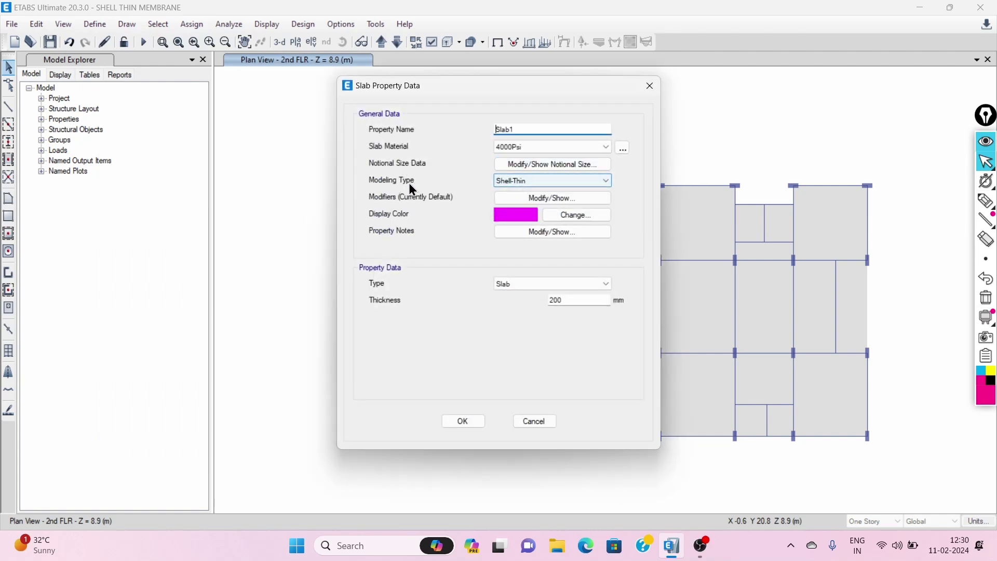
{"action": "left_click", "coordinate": [559, 181]}
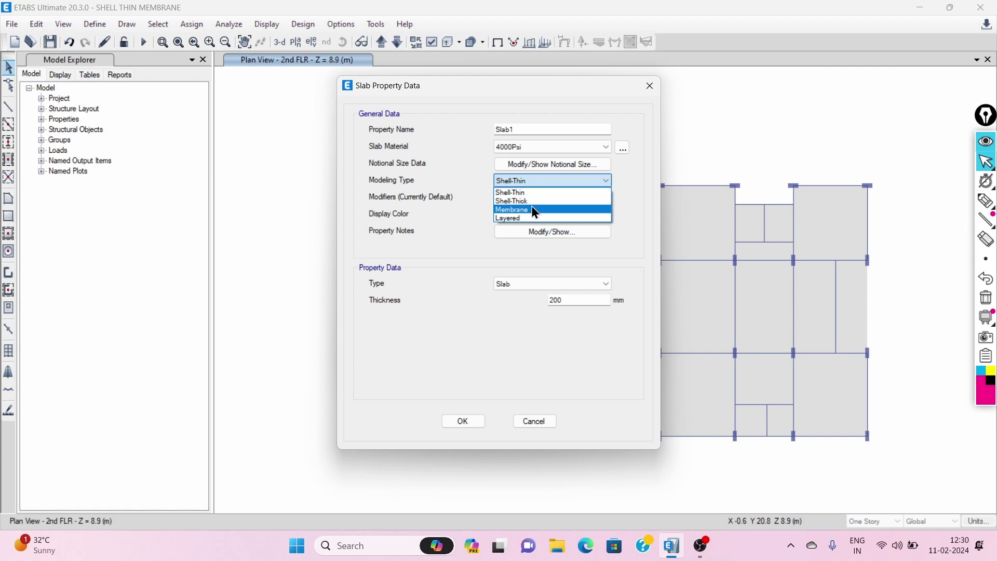
{"action": "left_click", "coordinate": [528, 422]}
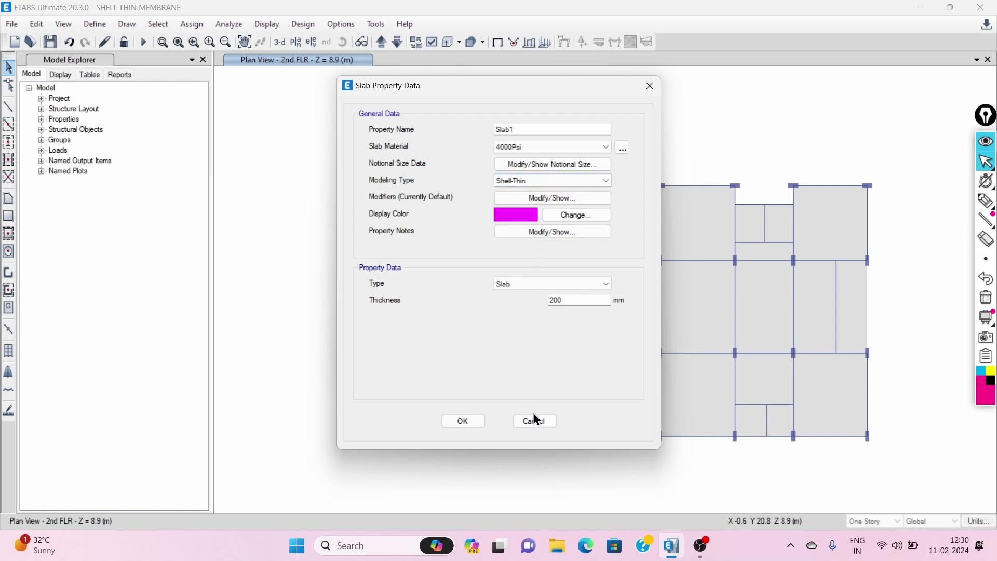
{"action": "left_click", "coordinate": [538, 418]}
{"action": "left_click", "coordinate": [577, 330]}
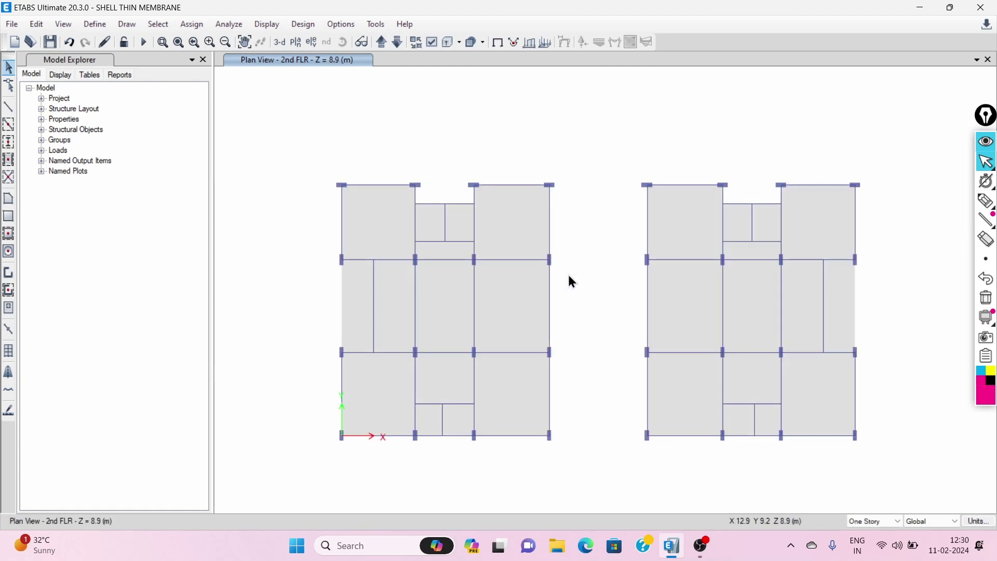
Verify slab F52 is shell thin and F53 is membrane, then view both buildings in 3-D.
{"action": "right_click", "coordinate": [525, 301]}
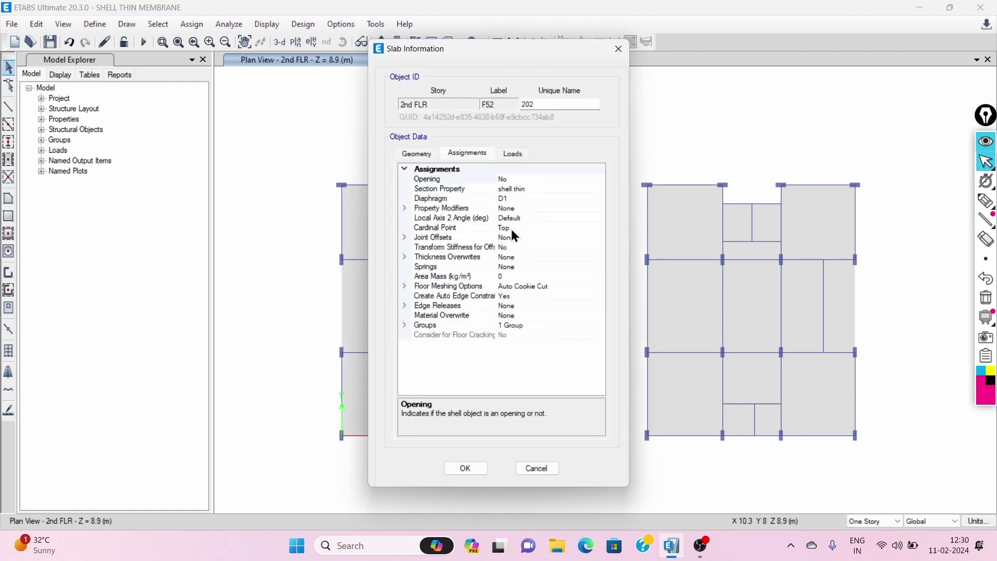
{"action": "left_click", "coordinate": [541, 468]}
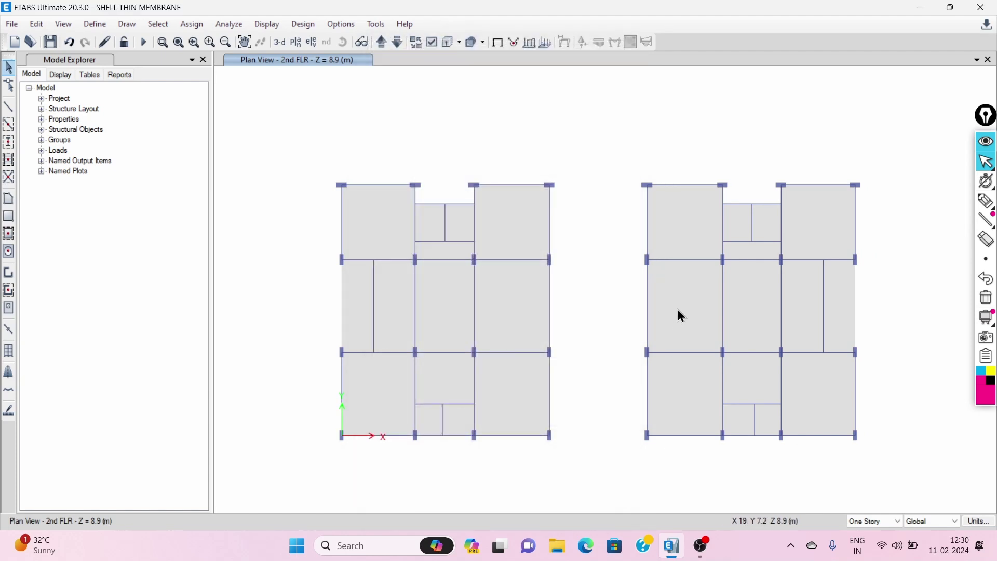
{"action": "left_click", "coordinate": [677, 310]}
{"action": "right_click", "coordinate": [675, 310]}
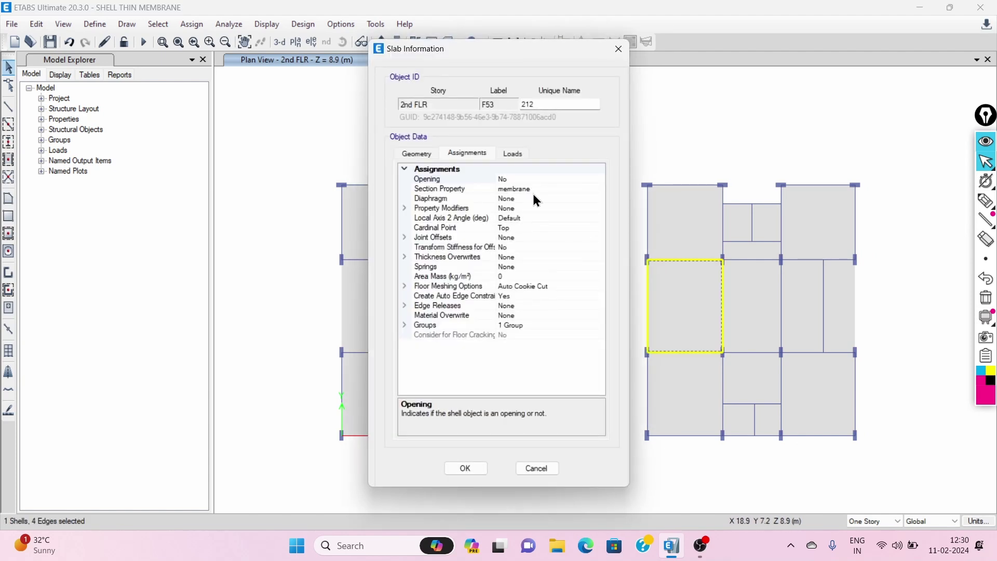
{"action": "left_click", "coordinate": [544, 468]}
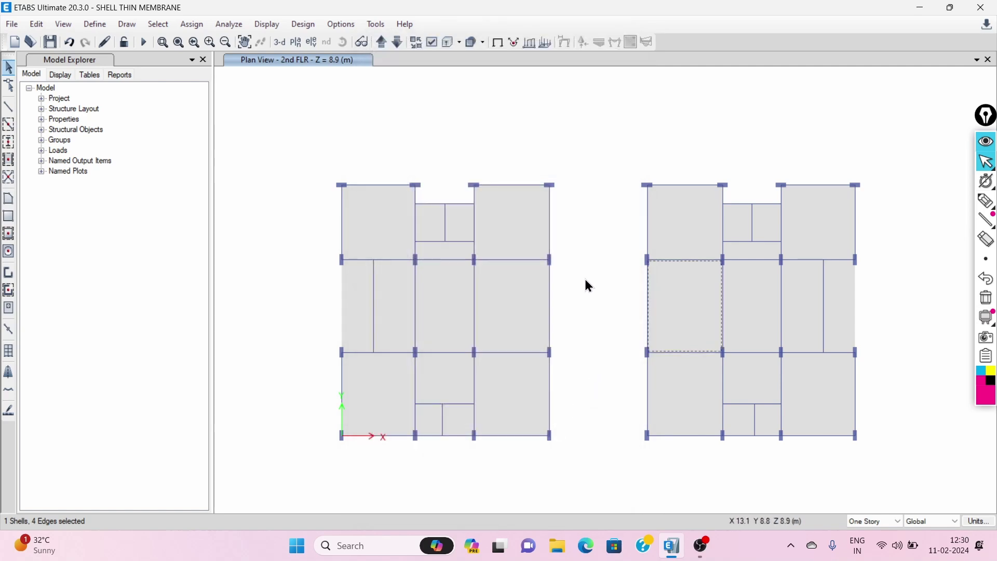
{"action": "left_click", "coordinate": [648, 280]}
{"action": "left_click", "coordinate": [280, 42]}
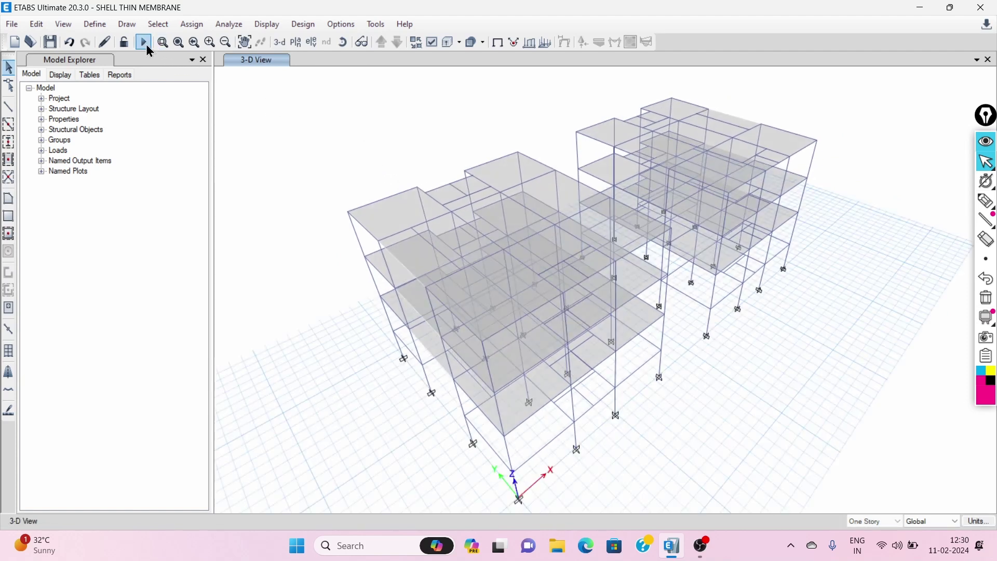
Run the analysis to display both buildings' Dead deformed shape in mm.
{"action": "left_click", "coordinate": [227, 26]}
{"action": "left_click", "coordinate": [260, 210]}
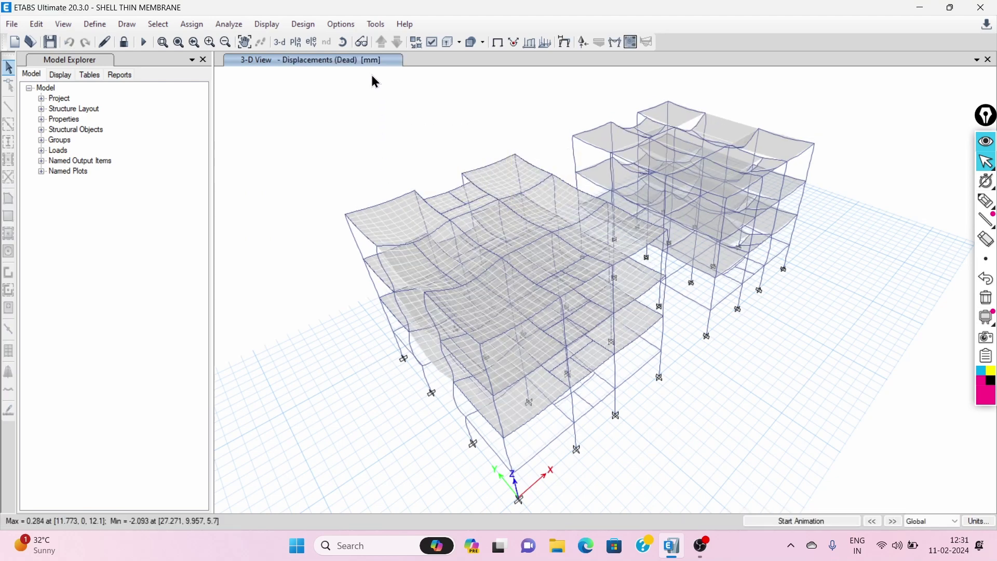
{"action": "left_click", "coordinate": [344, 44]}
Read 2nd and 3rd floor joint displacements on both buildings, e.g. joint 165 Uz = -0.801 mm.
{"action": "left_click_drag", "start_coordinate": [693, 469], "coordinate": [615, 473]}
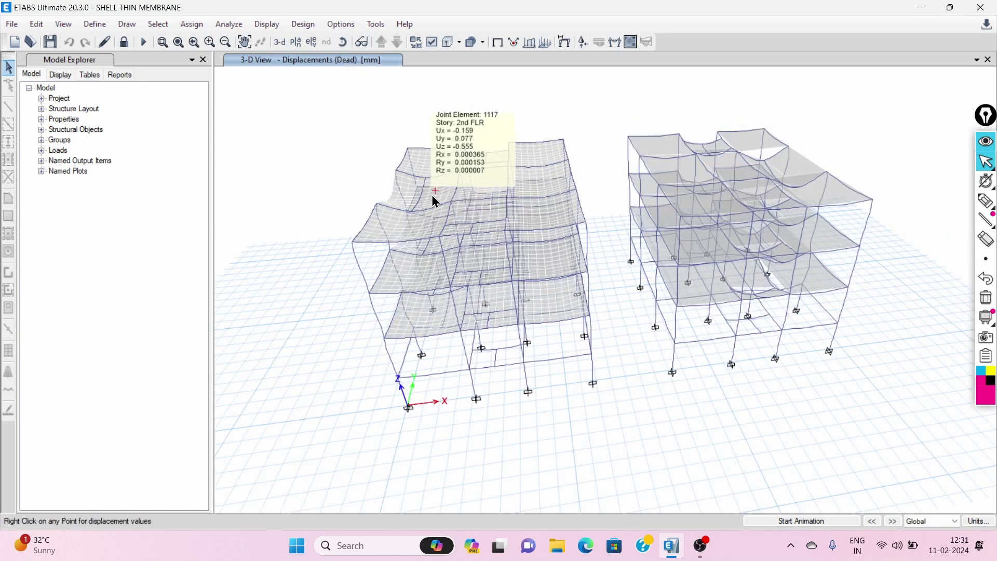
{"action": "mouse_move", "coordinate": [471, 197]}
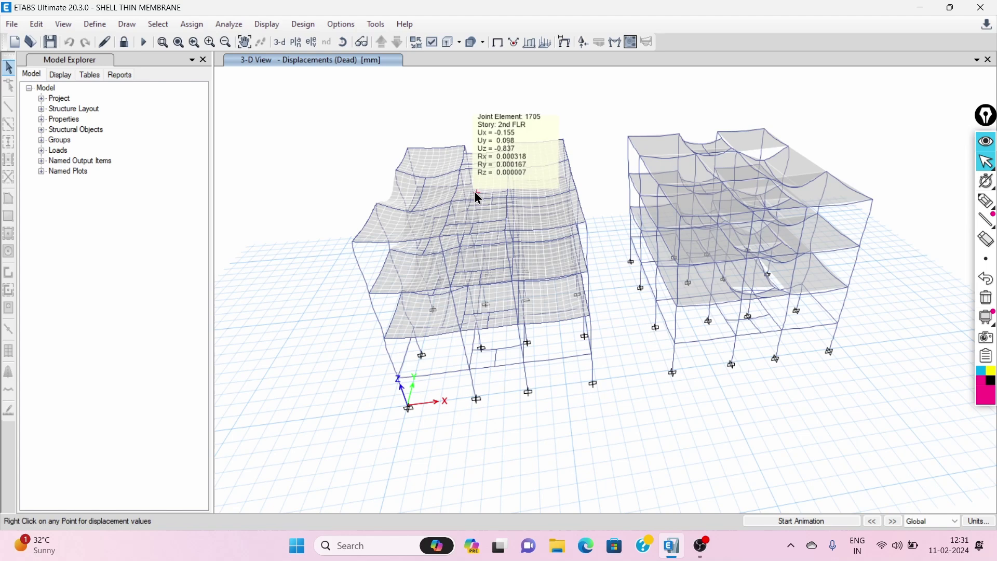
{"action": "mouse_move", "coordinate": [700, 191]}
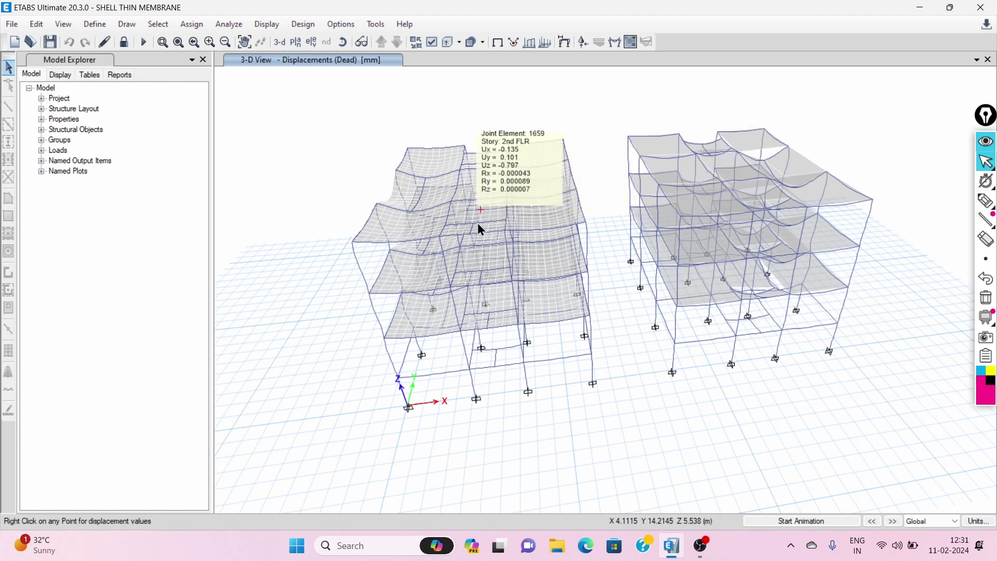
{"action": "mouse_move", "coordinate": [416, 227]}
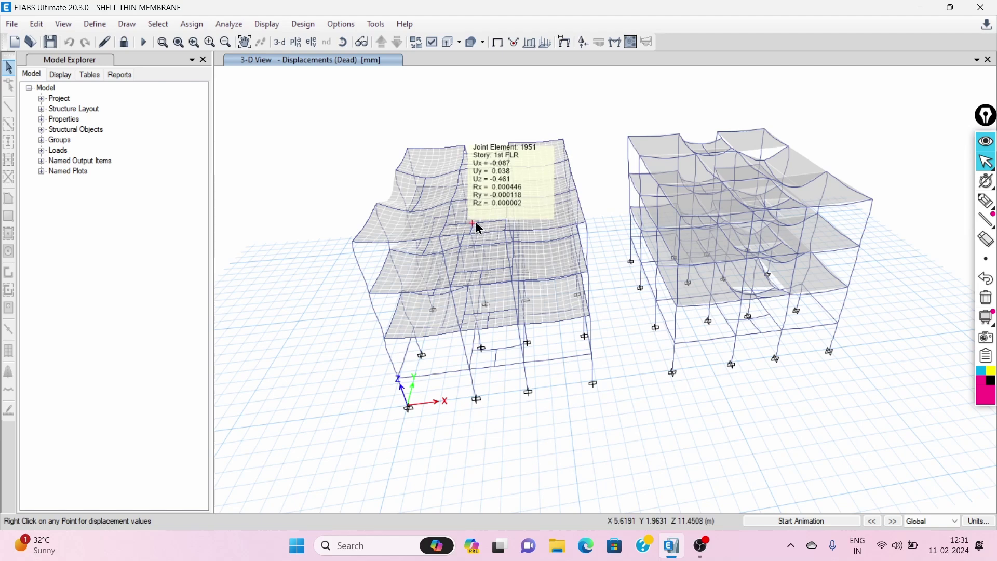
{"action": "mouse_move", "coordinate": [573, 199]}
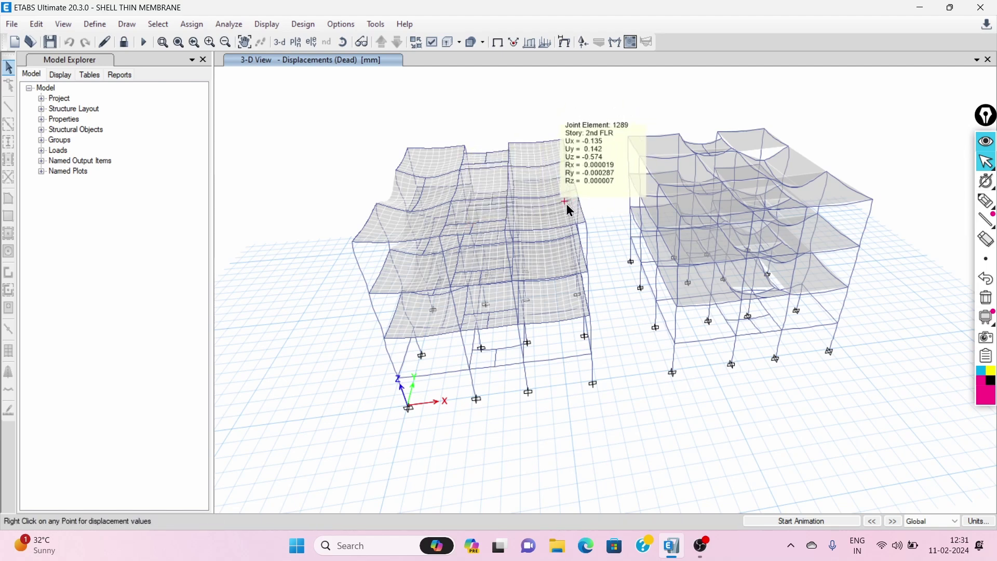
{"action": "mouse_move", "coordinate": [742, 203]}
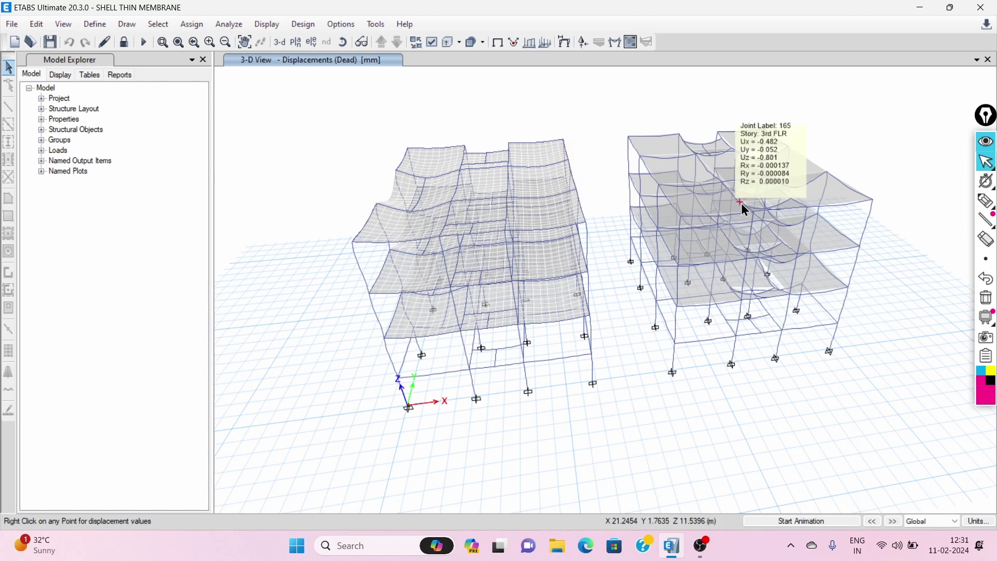
{"action": "middle_click_drag", "start_coordinate": [790, 200], "coordinate": [642, 214]}
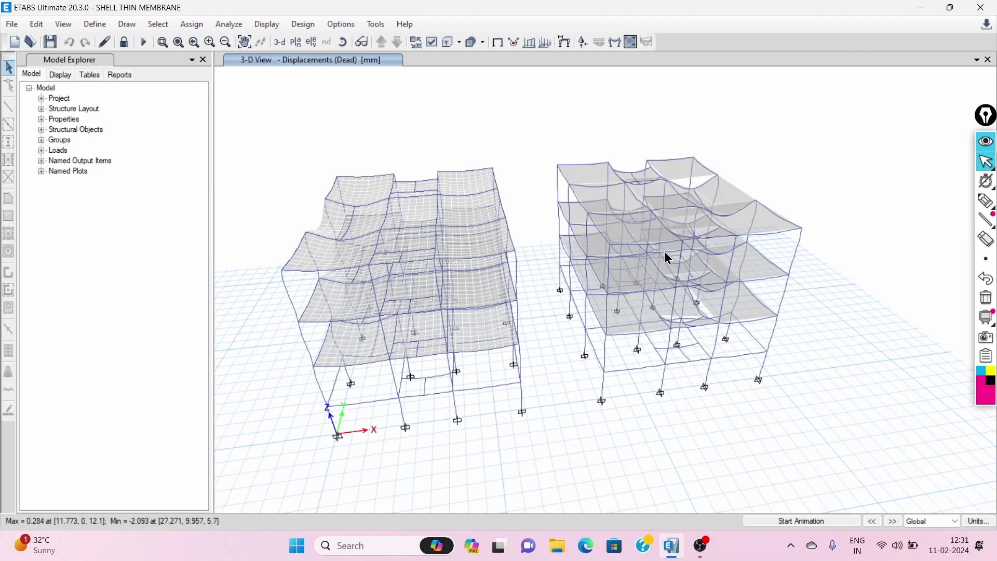
{"action": "mouse_move", "coordinate": [707, 250]}
{"action": "middle_click_drag", "start_coordinate": [787, 296], "coordinate": [587, 251]}
{"action": "mouse_move", "coordinate": [541, 229]}
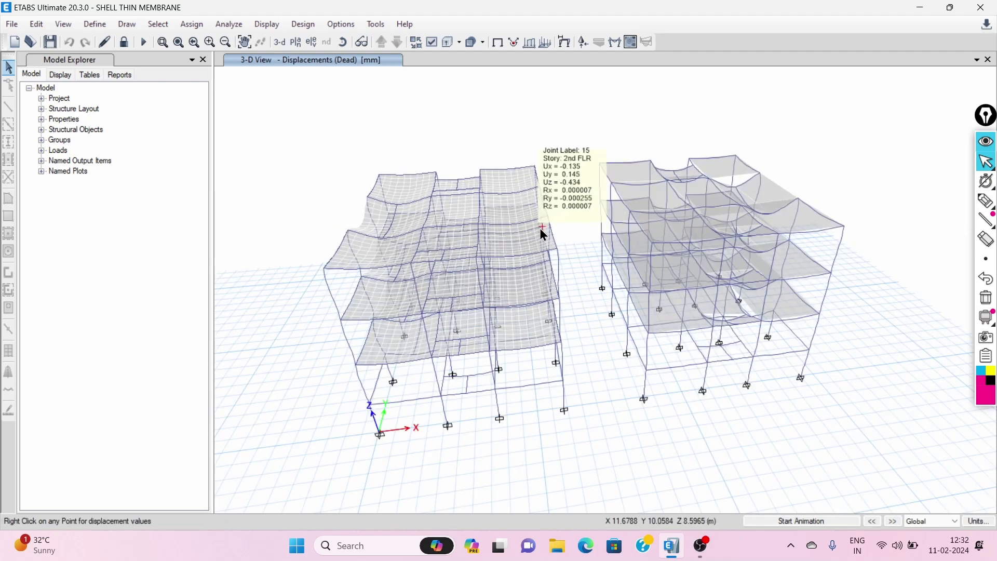
{"action": "mouse_move", "coordinate": [491, 210]}
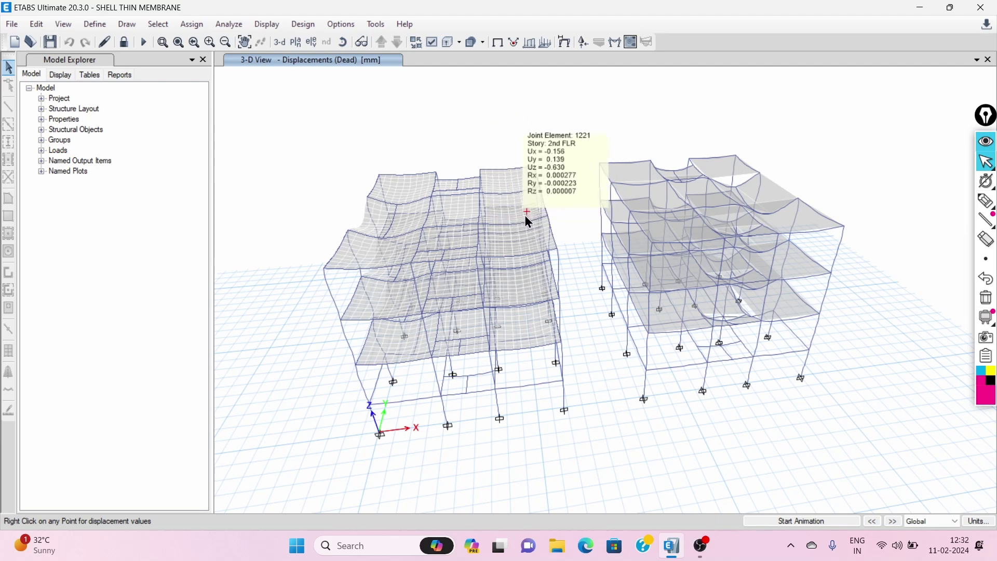
{"action": "mouse_move", "coordinate": [465, 259]}
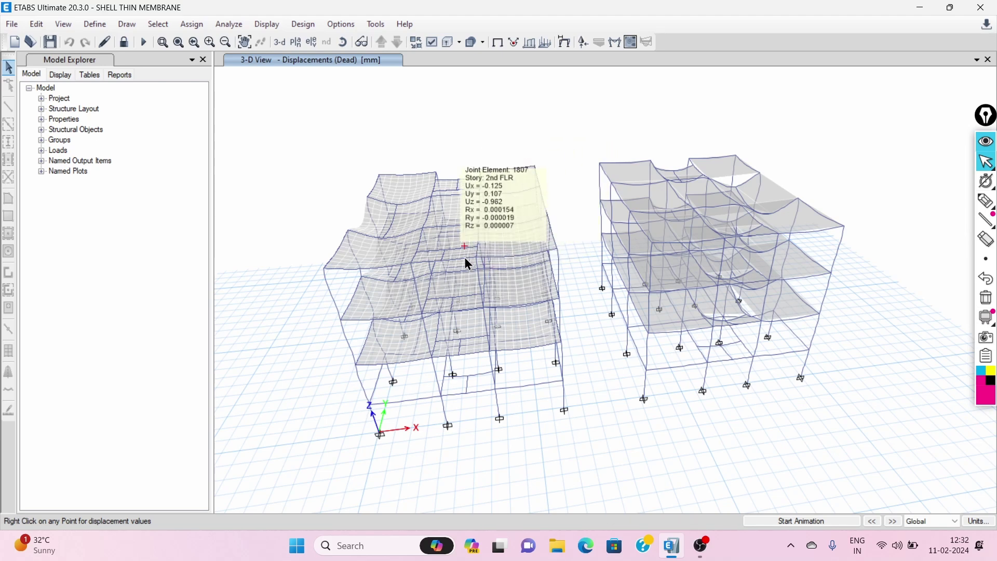
{"action": "mouse_move", "coordinate": [499, 257]}
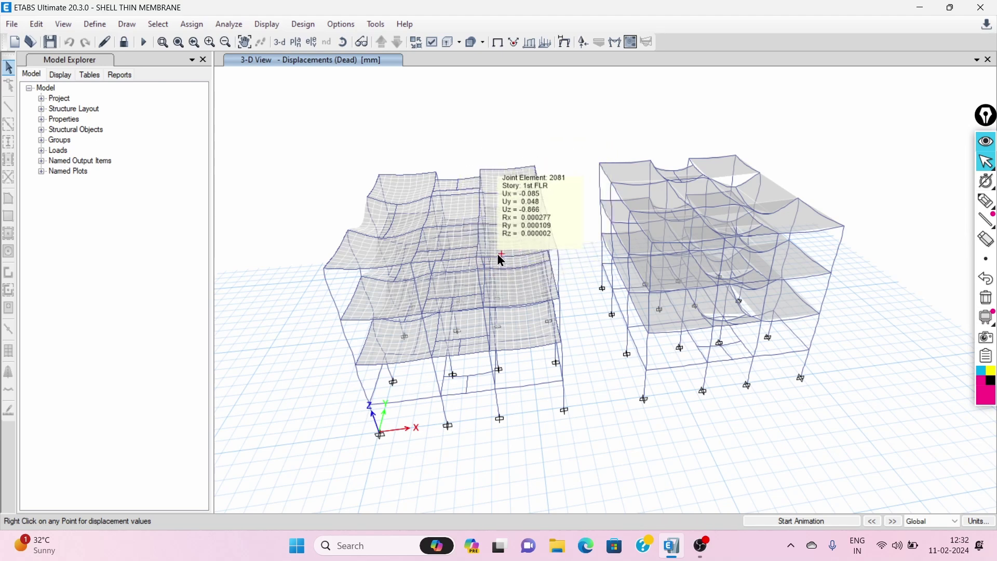
{"action": "mouse_move", "coordinate": [509, 239]}
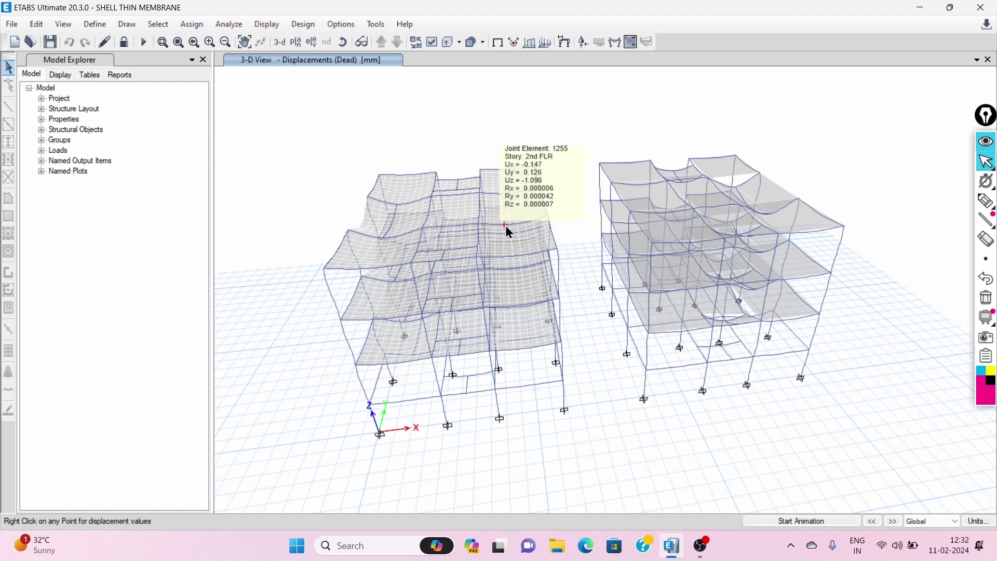
{"action": "mouse_move", "coordinate": [383, 193]}
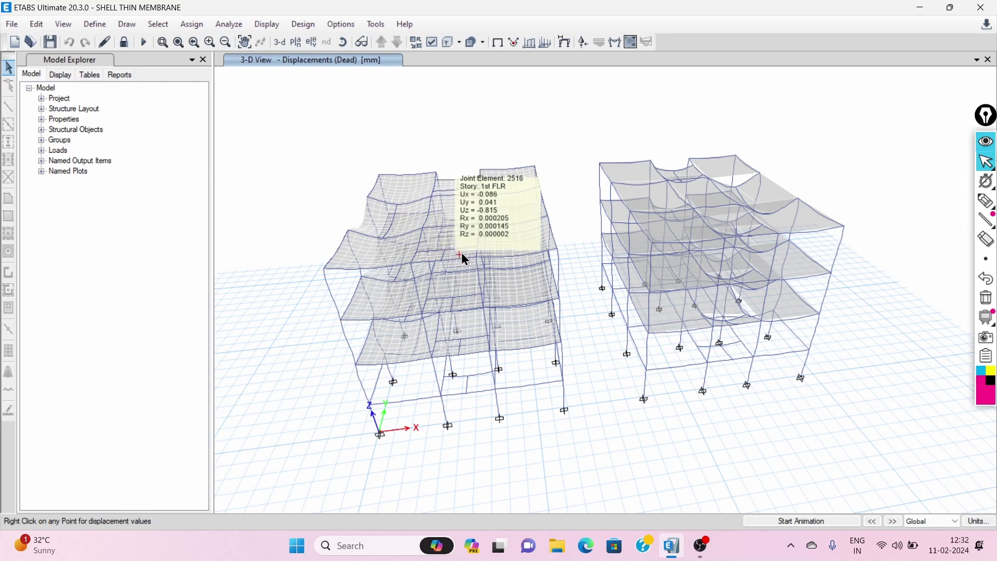
{"action": "mouse_move", "coordinate": [430, 277]}
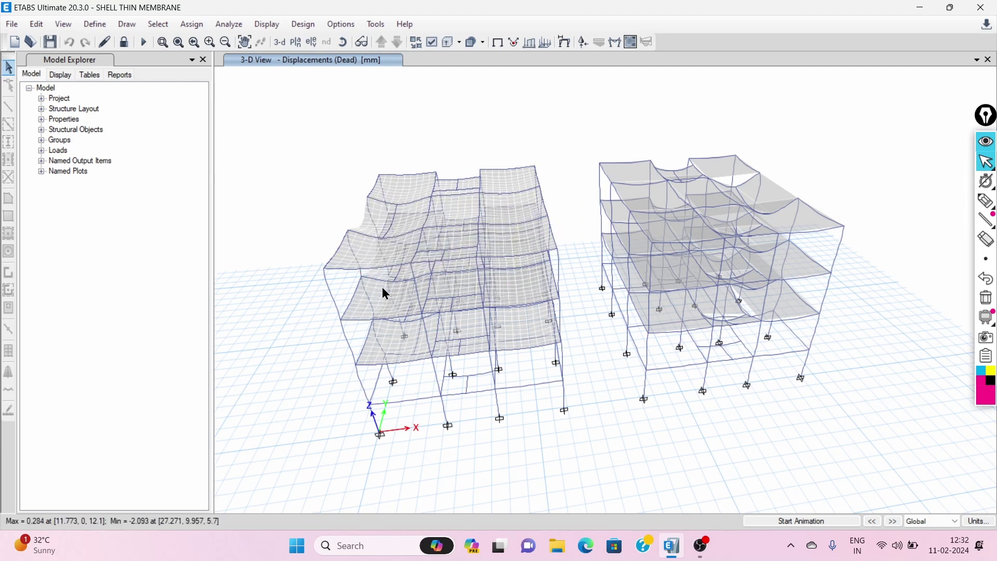
{"action": "mouse_move", "coordinate": [387, 367]}
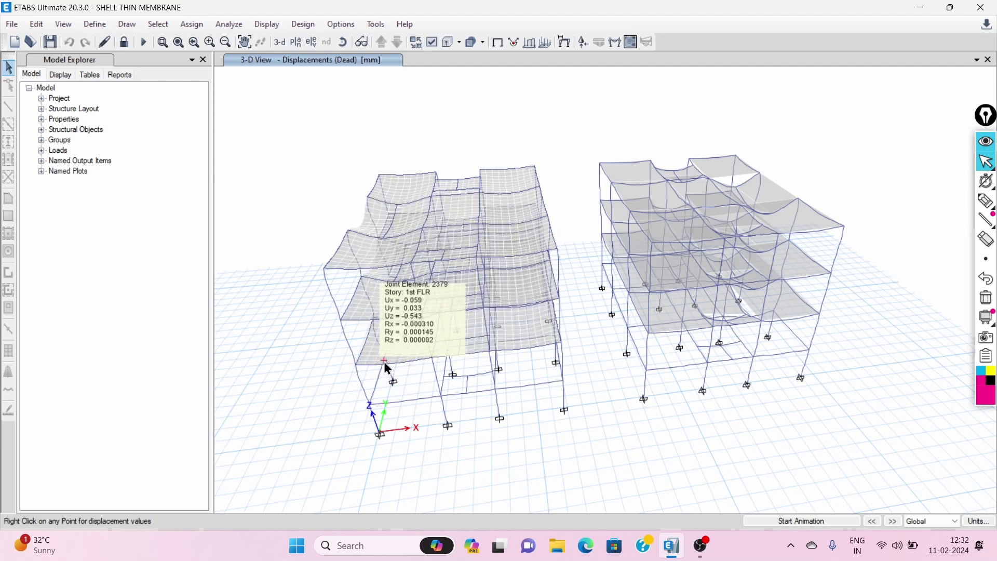
{"action": "left_click", "coordinate": [343, 42]}
Compare joint displacements on both buildings: dead-load minimum -2.093 mm, maximum 0.284 mm.
{"action": "left_click_drag", "start_coordinate": [429, 151], "coordinate": [404, 120]}
{"action": "mouse_move", "coordinate": [406, 295]}
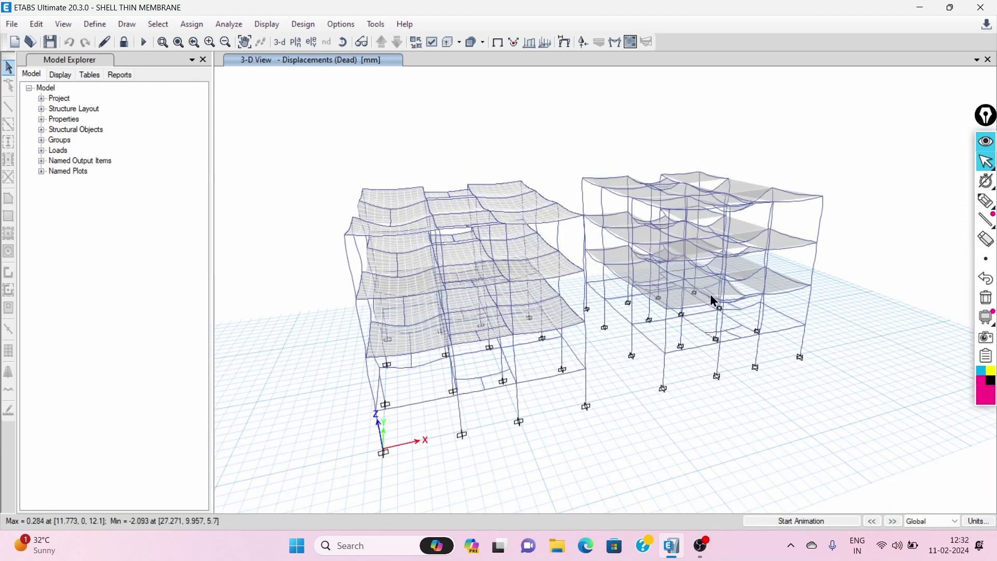
{"action": "mouse_move", "coordinate": [708, 304]}
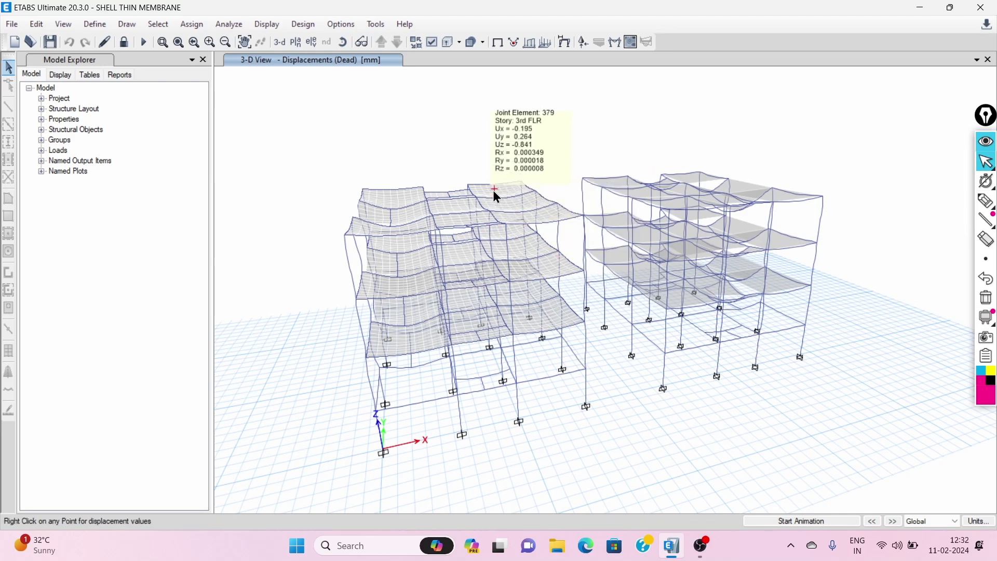
{"action": "mouse_move", "coordinate": [455, 223]}
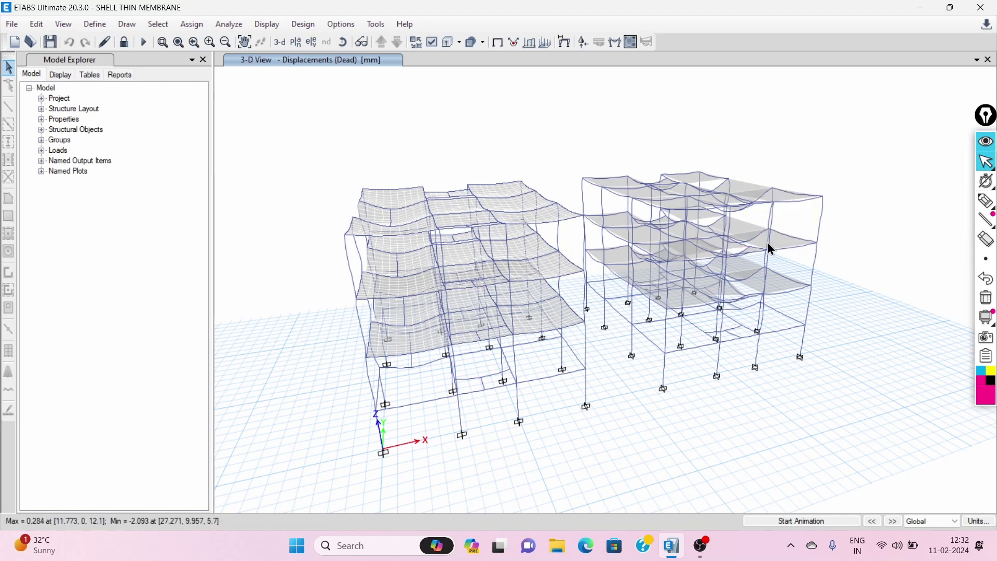
{"action": "mouse_move", "coordinate": [772, 258]}
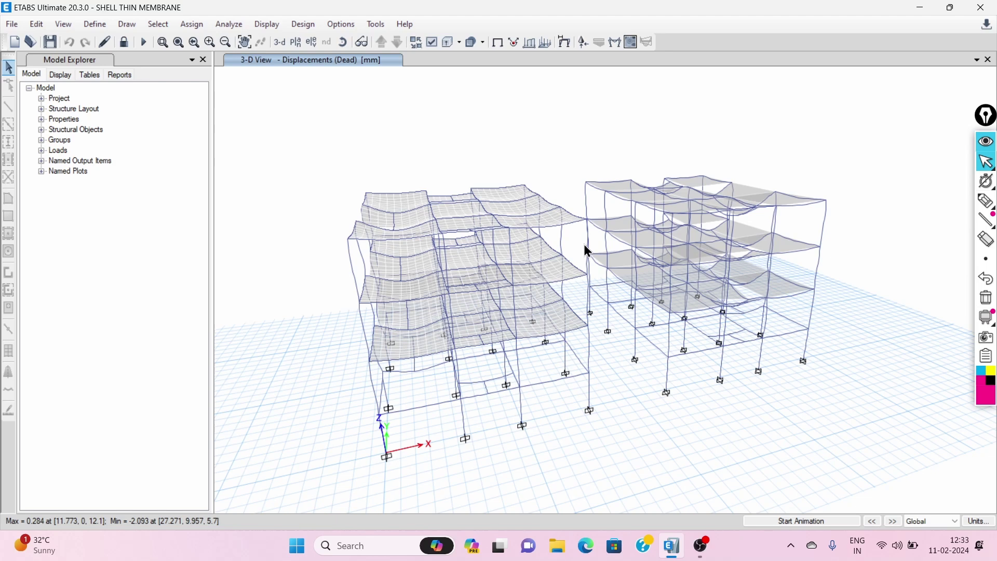
Orbit to a wider side view and sketch a magenta slab outline beside the models.
{"action": "middle_click_drag", "start_coordinate": [720, 247], "coordinate": [908, 154], "text": "shift"}
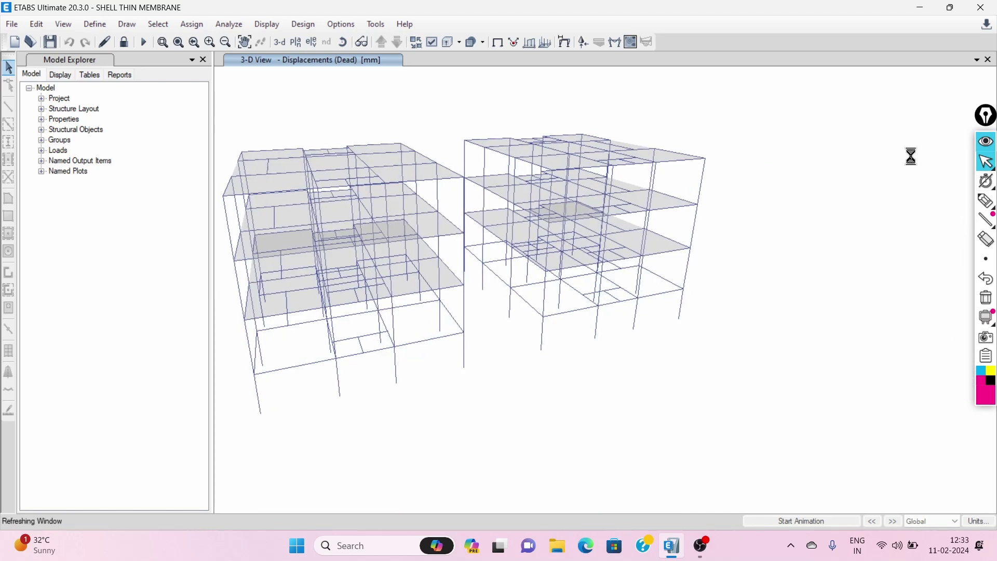
{"action": "mouse_move", "coordinate": [985, 116]}
{"action": "left_mouse_down"}
{"action": "mouse_move", "coordinate": [551, 124]}
{"action": "mouse_move", "coordinate": [377, 107]}
{"action": "left_mouse_up"}
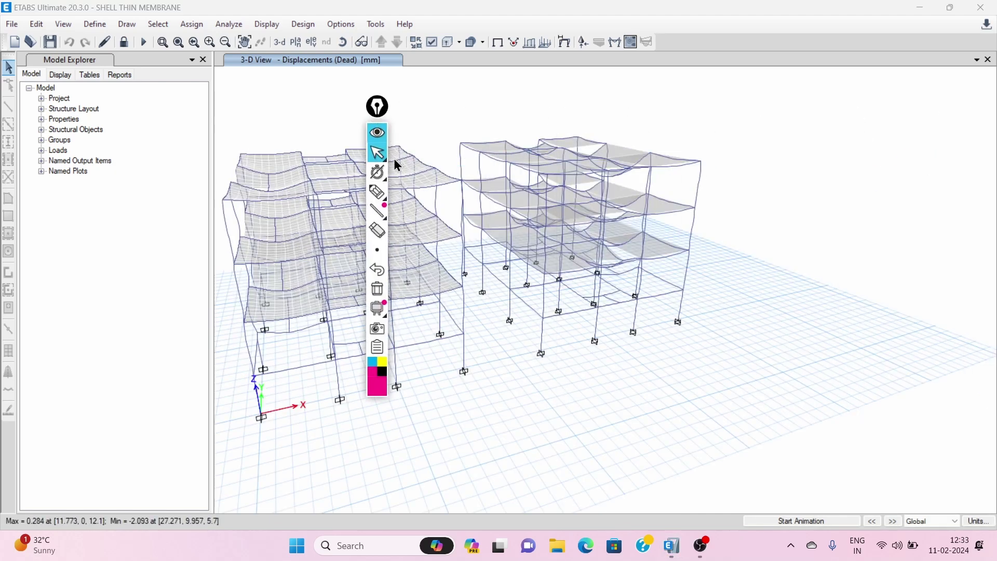
{"action": "left_click", "coordinate": [377, 191]}
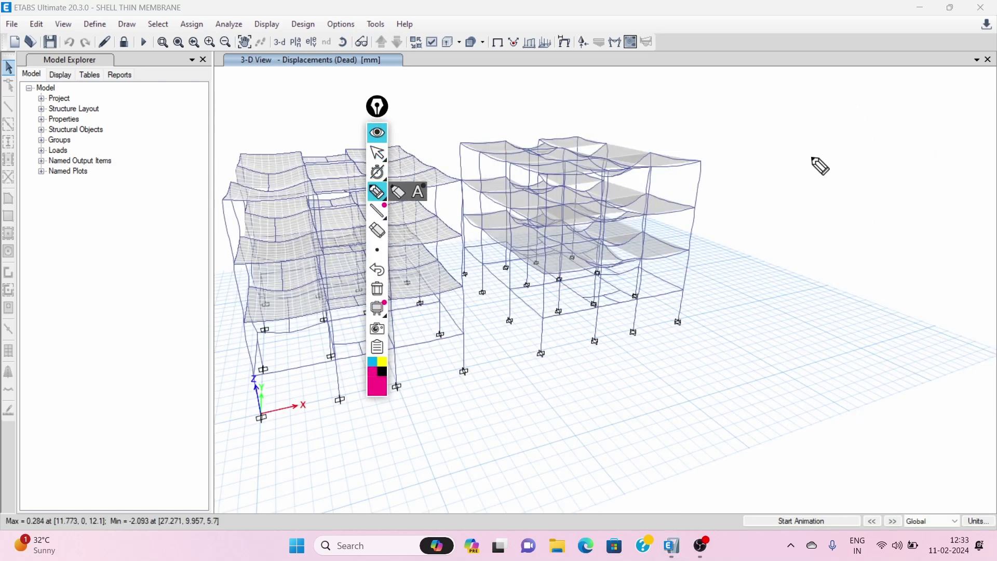
{"action": "mouse_move", "coordinate": [867, 126]}
{"action": "left_mouse_down"}
{"action": "mouse_move", "coordinate": [755, 174]}
{"action": "mouse_move", "coordinate": [899, 257]}
{"action": "mouse_move", "coordinate": [964, 179]}
{"action": "mouse_move", "coordinate": [937, 219]}
{"action": "mouse_move", "coordinate": [897, 247]}
{"action": "mouse_move", "coordinate": [894, 265]}
{"action": "left_mouse_up"}
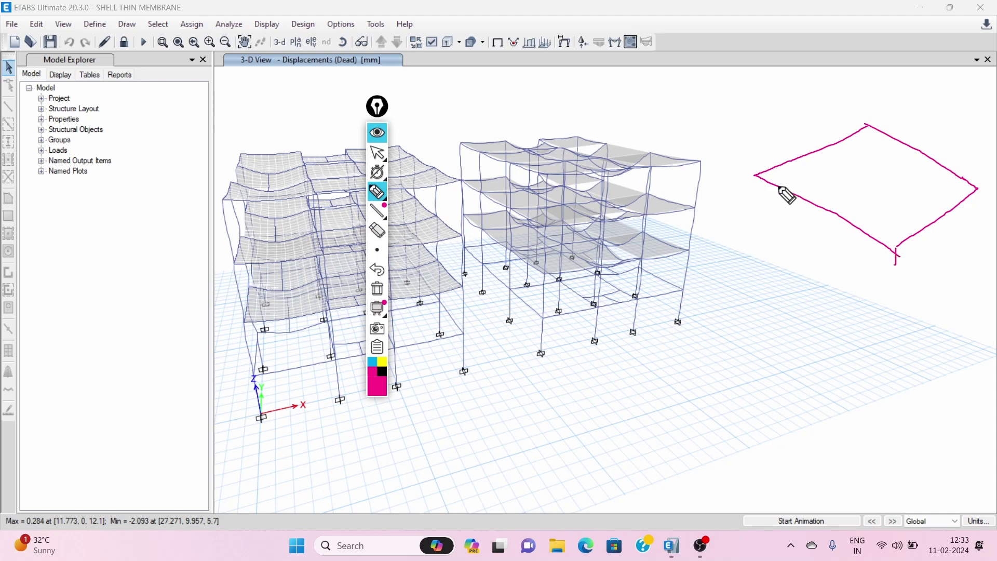
{"action": "mouse_move", "coordinate": [753, 177]}
{"action": "left_mouse_down"}
{"action": "mouse_move", "coordinate": [753, 203]}
{"action": "mouse_move", "coordinate": [891, 259]}
{"action": "left_mouse_up"}
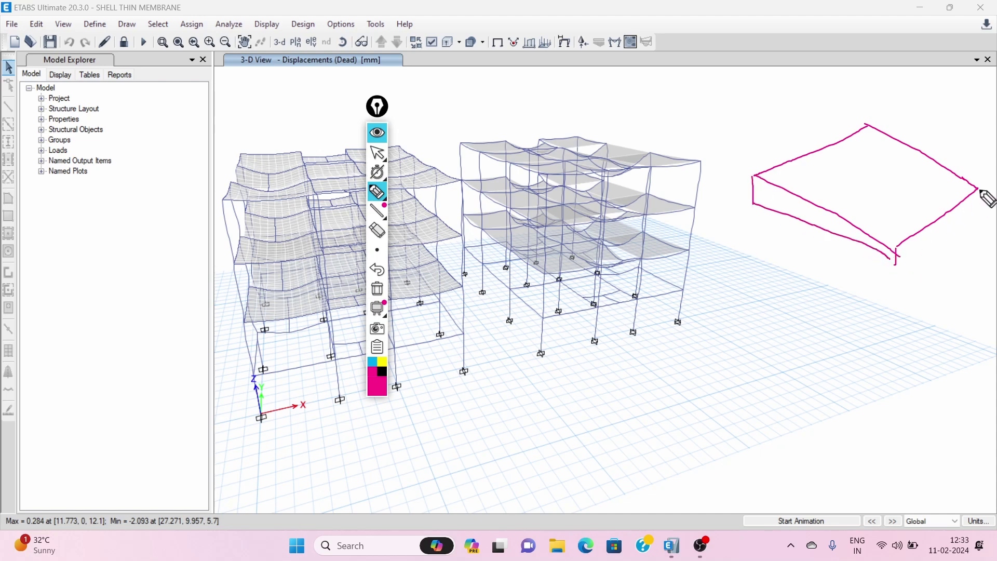
{"action": "mouse_move", "coordinate": [978, 189]}
{"action": "left_mouse_down"}
{"action": "mouse_move", "coordinate": [978, 213]}
{"action": "mouse_move", "coordinate": [897, 258]}
{"action": "mouse_move", "coordinate": [887, 332]}
{"action": "left_mouse_up"}
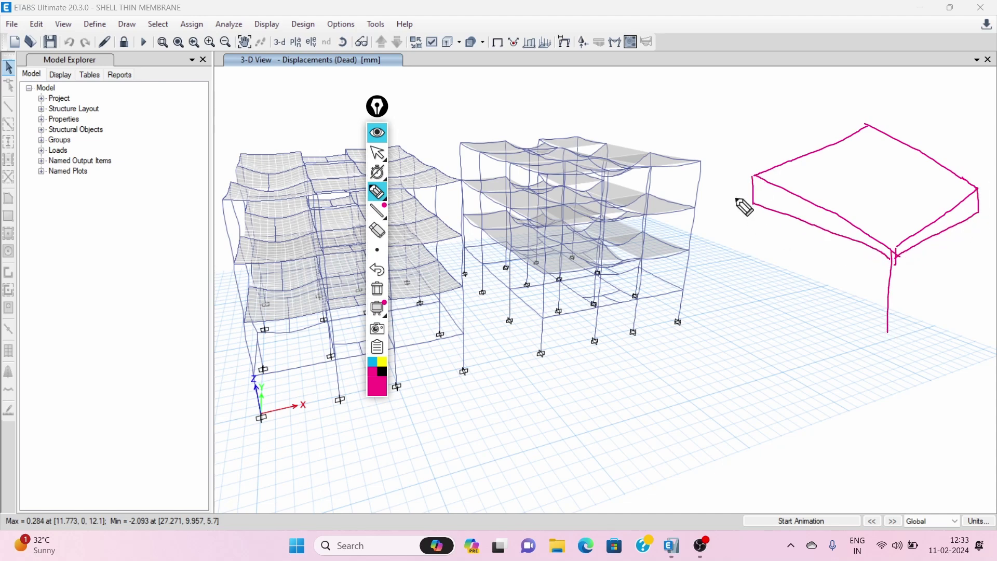
Add columns under the sketched slab, two downward load arrows and a load label.
{"action": "left_click_drag", "start_coordinate": [747, 196], "coordinate": [749, 292]}
{"action": "left_click_drag", "start_coordinate": [982, 212], "coordinate": [974, 292]}
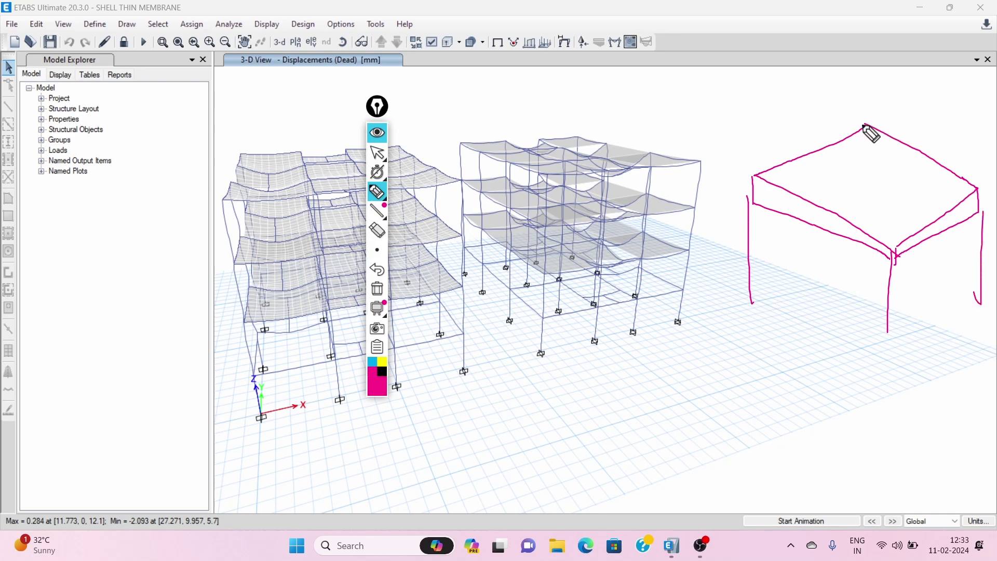
{"action": "left_click_drag", "start_coordinate": [864, 126], "coordinate": [863, 175]}
{"action": "mouse_move", "coordinate": [850, 67]}
{"action": "left_mouse_down"}
{"action": "mouse_move", "coordinate": [851, 189]}
{"action": "mouse_move", "coordinate": [856, 178]}
{"action": "left_mouse_up"}
{"action": "left_click_drag", "start_coordinate": [882, 59], "coordinate": [890, 187]}
{"action": "mouse_move", "coordinate": [803, 62]}
{"action": "left_mouse_down"}
{"action": "mouse_move", "coordinate": [799, 101]}
{"action": "mouse_move", "coordinate": [832, 70]}
{"action": "left_mouse_up"}
{"action": "left_click_drag", "start_coordinate": [825, 66], "coordinate": [849, 52]}
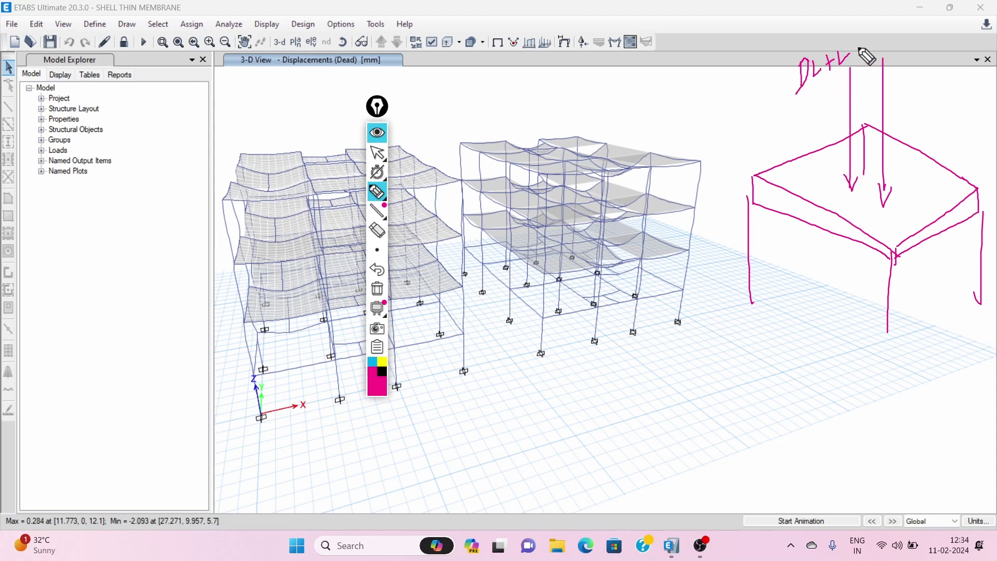
Complete the 'DL+LL' label and draw diagonal in-plane force arrows toward the slab.
{"action": "left_click_drag", "start_coordinate": [852, 52], "coordinate": [862, 47]}
{"action": "mouse_move", "coordinate": [744, 63]}
{"action": "left_mouse_down"}
{"action": "mouse_move", "coordinate": [741, 81]}
{"action": "mouse_move", "coordinate": [766, 67]}
{"action": "left_mouse_up"}
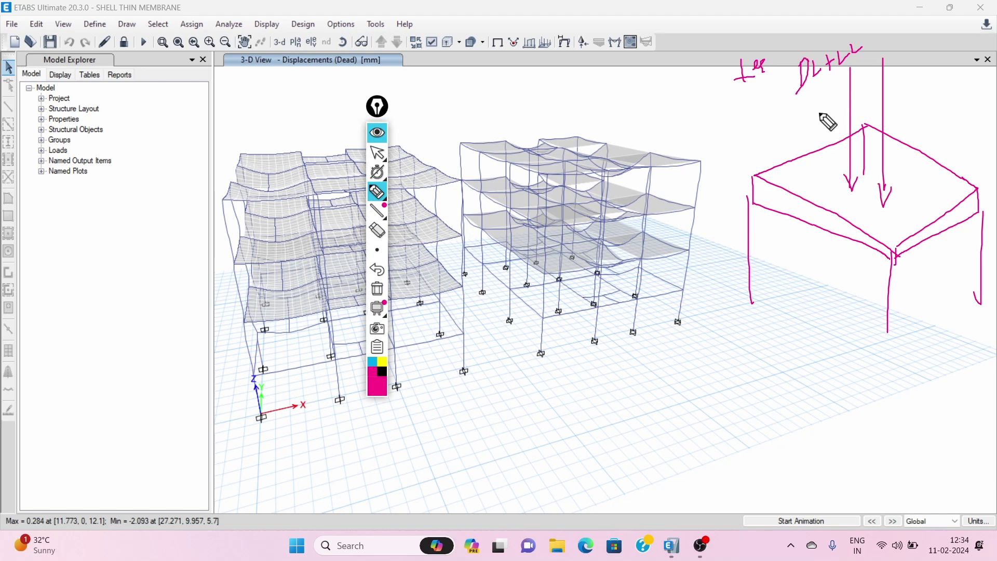
{"action": "left_click_drag", "start_coordinate": [682, 227], "coordinate": [776, 188]}
{"action": "left_click_drag", "start_coordinate": [689, 276], "coordinate": [821, 202]}
{"action": "left_click_drag", "start_coordinate": [797, 232], "coordinate": [820, 203]}
{"action": "left_click_drag", "start_coordinate": [714, 296], "coordinate": [847, 212]}
{"action": "left_click_drag", "start_coordinate": [847, 212], "coordinate": [835, 232]}
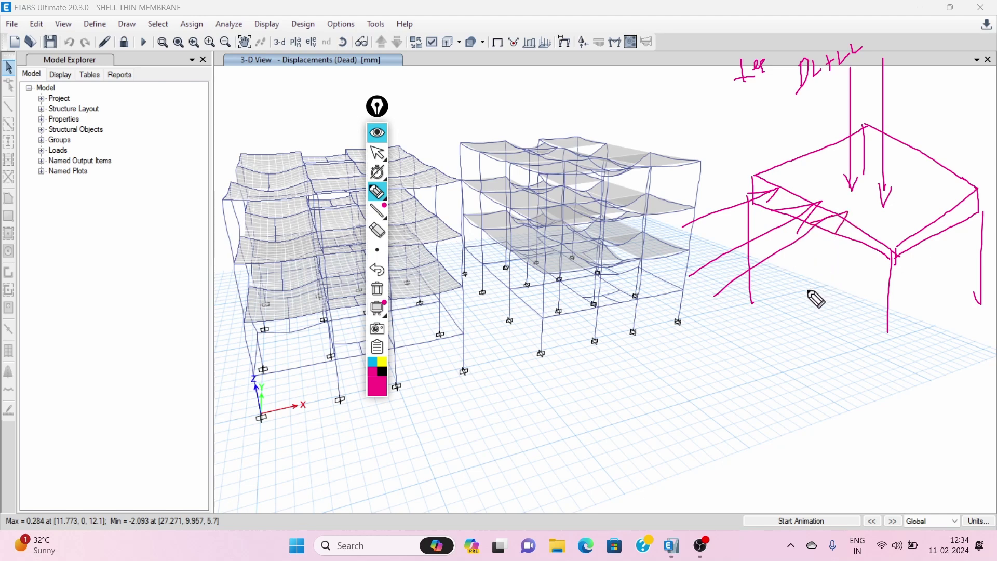
Write a note below the slab sketch, then erase all the magenta drawings.
{"action": "mouse_move", "coordinate": [764, 300]}
{"action": "left_mouse_down"}
{"action": "mouse_move", "coordinate": [795, 287]}
{"action": "mouse_move", "coordinate": [779, 315]}
{"action": "mouse_move", "coordinate": [831, 288]}
{"action": "mouse_move", "coordinate": [841, 311]}
{"action": "mouse_move", "coordinate": [852, 284]}
{"action": "left_mouse_up"}
{"action": "left_click_drag", "start_coordinate": [861, 282], "coordinate": [869, 271]}
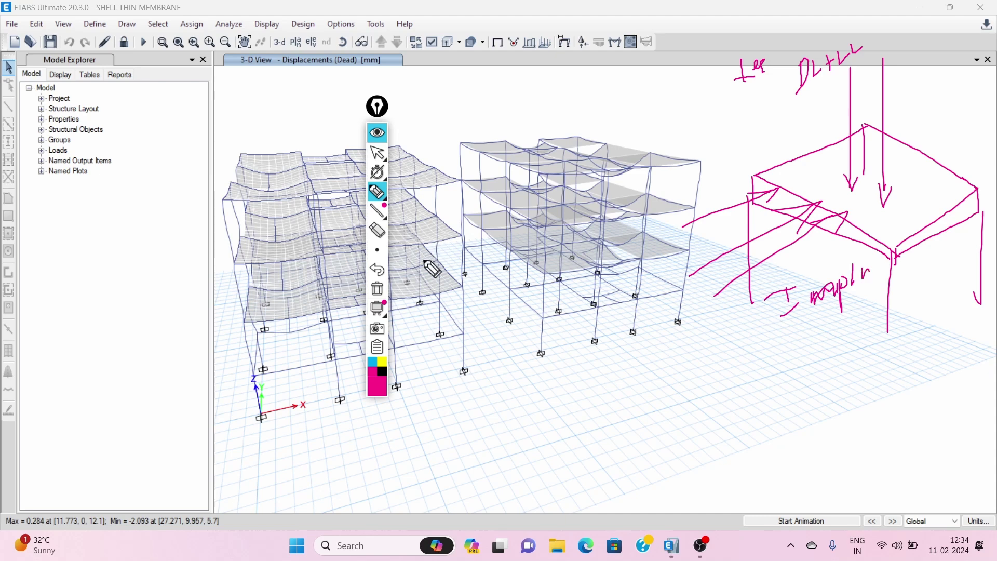
{"action": "left_click", "coordinate": [377, 288]}
{"action": "left_click_drag", "start_coordinate": [377, 111], "coordinate": [494, 110]}
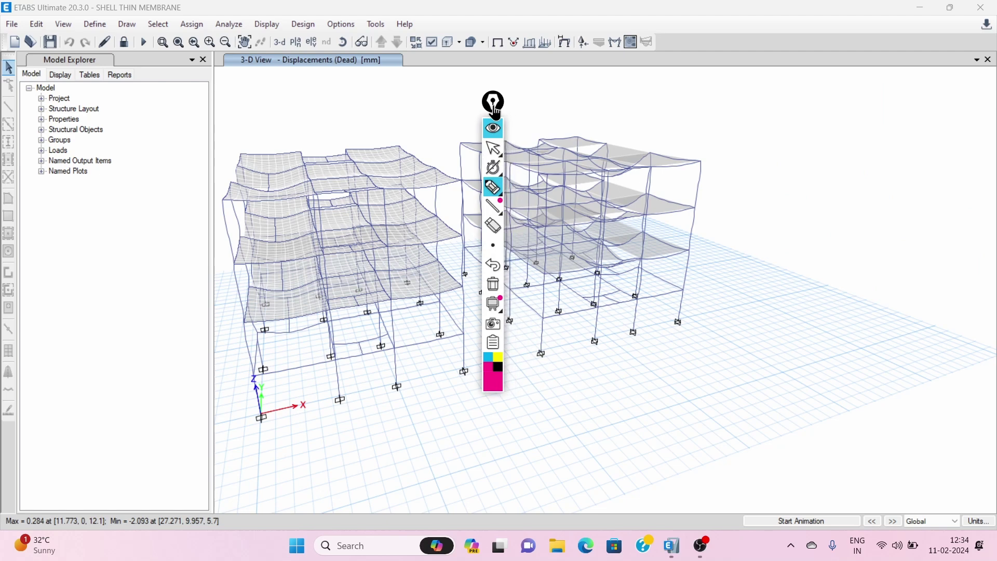
Leave drawing mode, recentre both buildings, and read the left model's first-floor joint displacements.
{"action": "left_click", "coordinate": [486, 155]}
{"action": "mouse_move", "coordinate": [415, 213]}
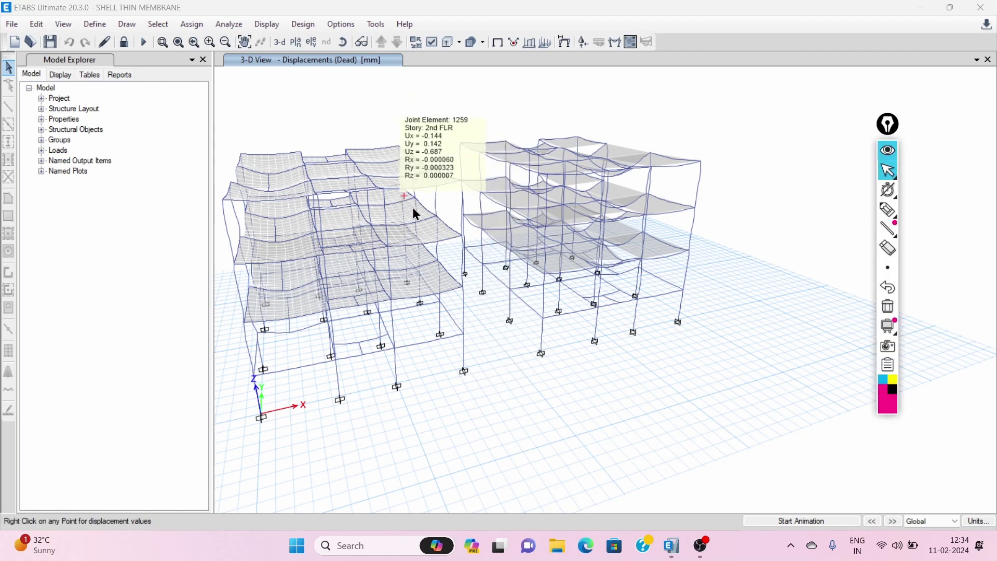
{"action": "middle_click_drag", "start_coordinate": [415, 213], "coordinate": [436, 236]}
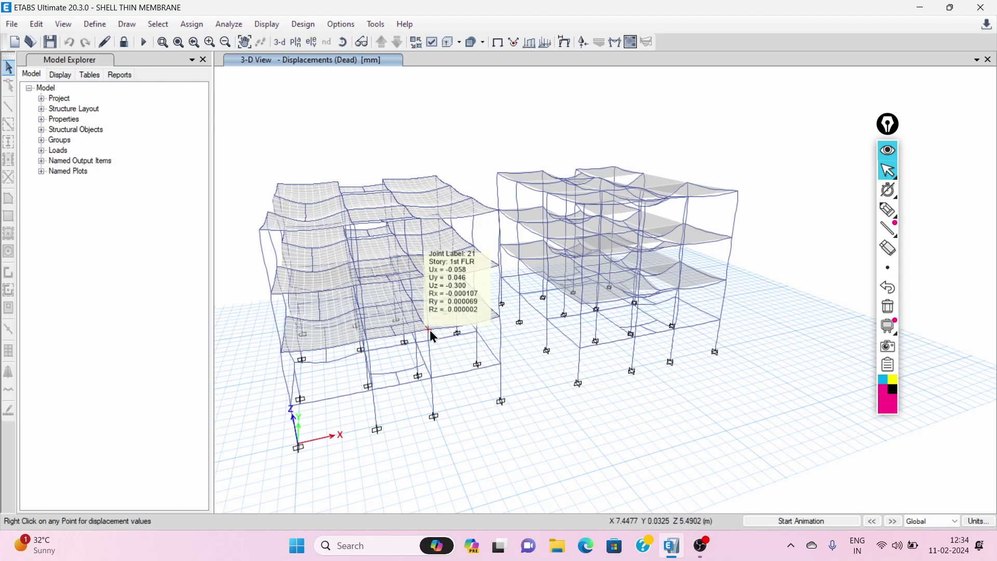
{"action": "middle_click_drag", "start_coordinate": [428, 329], "coordinate": [444, 337]}
{"action": "mouse_move", "coordinate": [443, 340]}
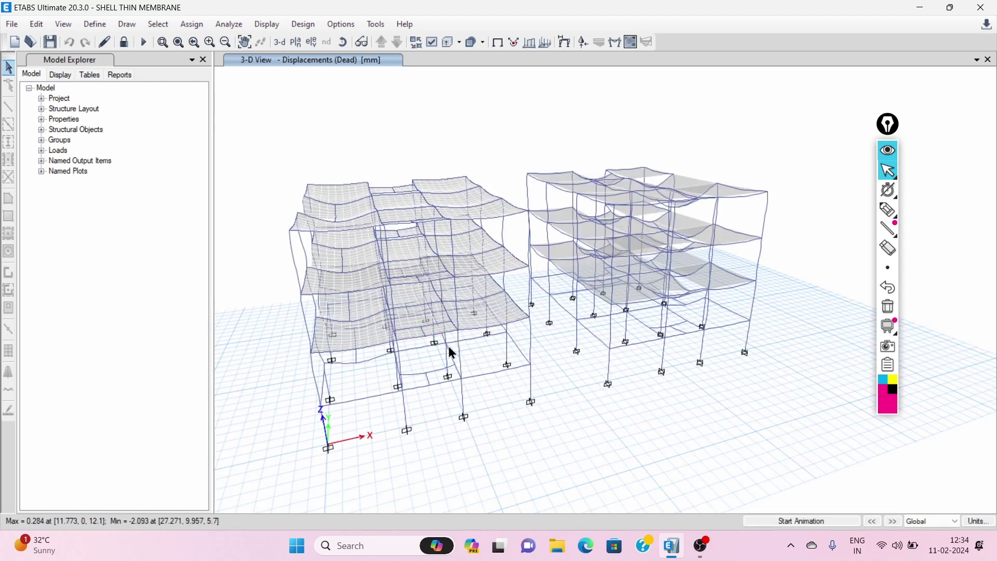
{"action": "mouse_move", "coordinate": [367, 349]}
Show Dead-case Resultant M22 slab contours on both buildings, about -16.375 to 4.413 kN-m/m.
{"action": "mouse_move", "coordinate": [486, 275]}
{"action": "left_click", "coordinate": [297, 42]}
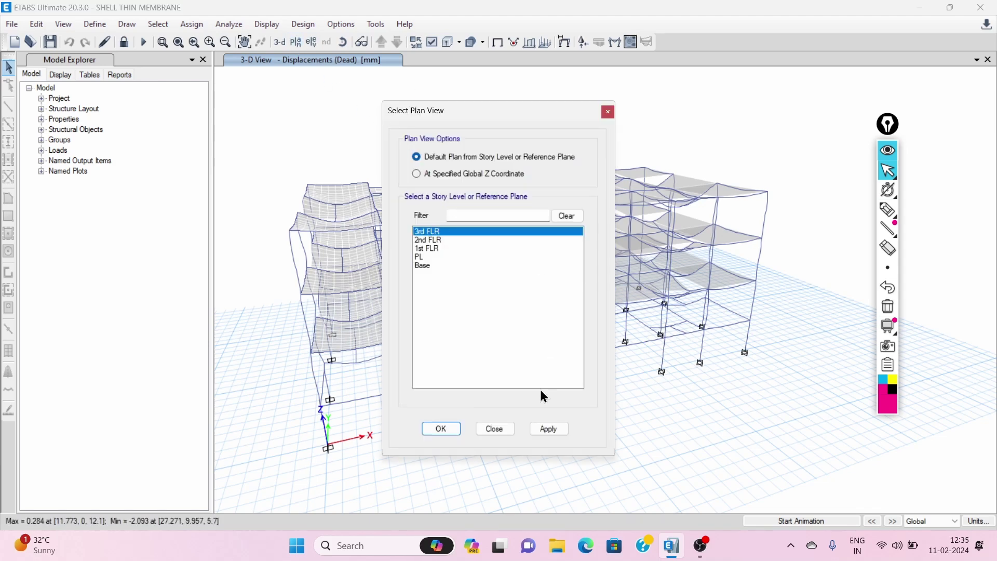
{"action": "left_click", "coordinate": [496, 429]}
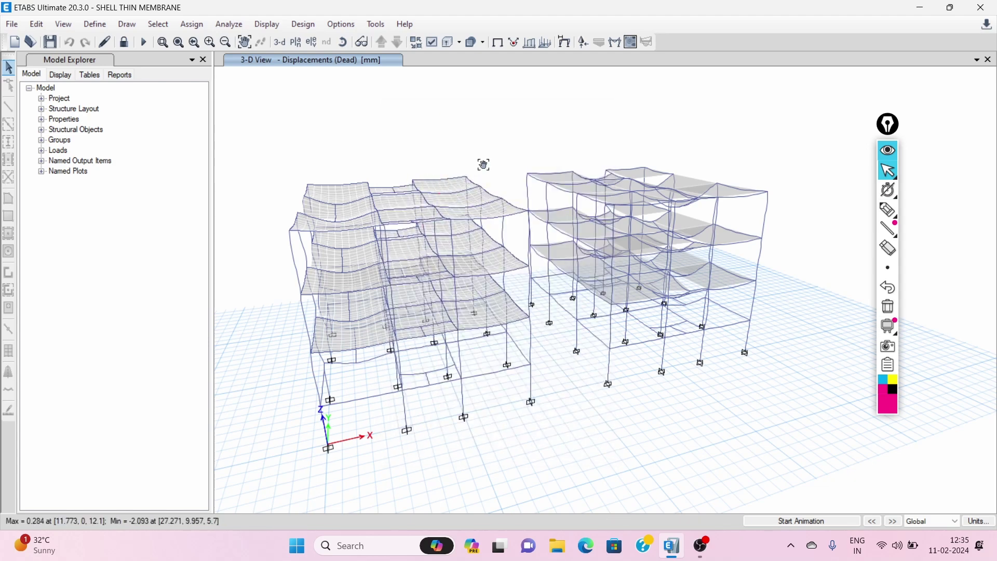
{"action": "left_click", "coordinate": [630, 42]}
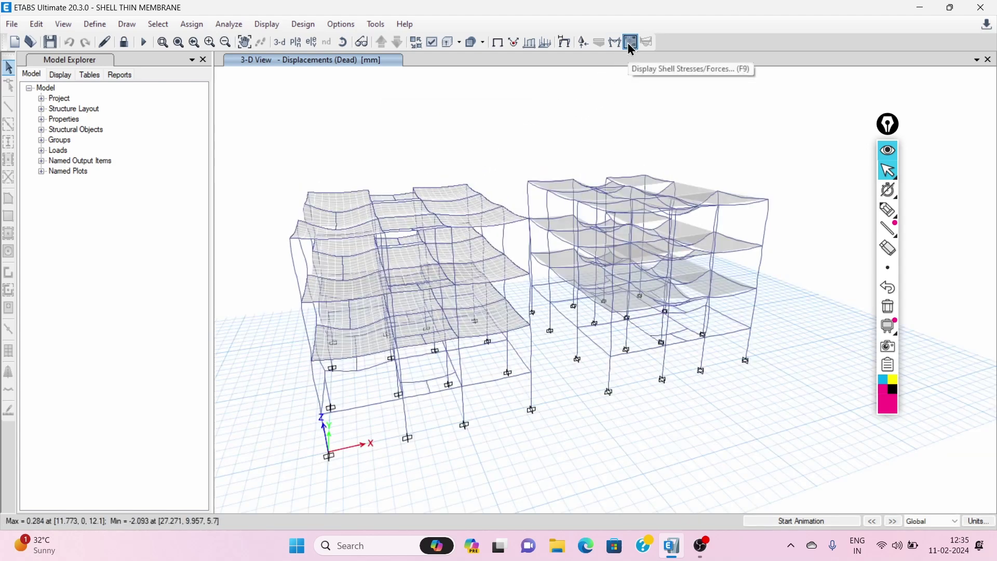
{"action": "left_click_drag", "start_coordinate": [250, 73], "coordinate": [323, 54]}
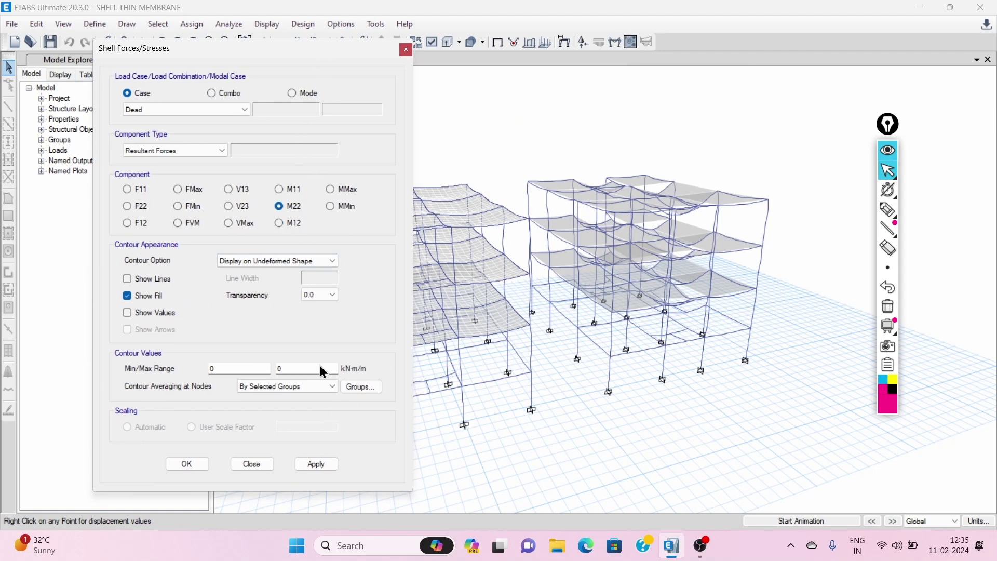
{"action": "left_click", "coordinate": [316, 464]}
{"action": "left_click", "coordinate": [251, 463]}
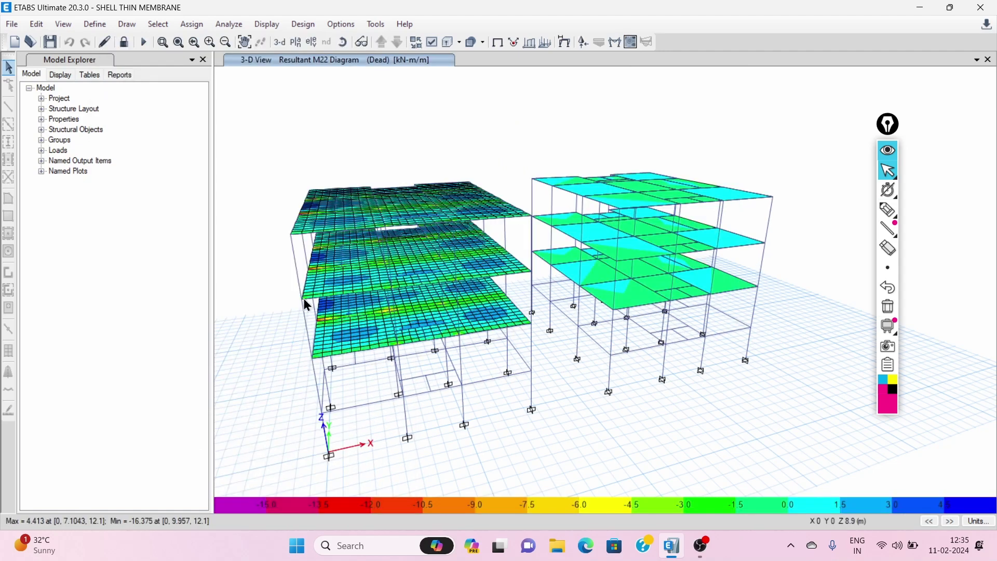